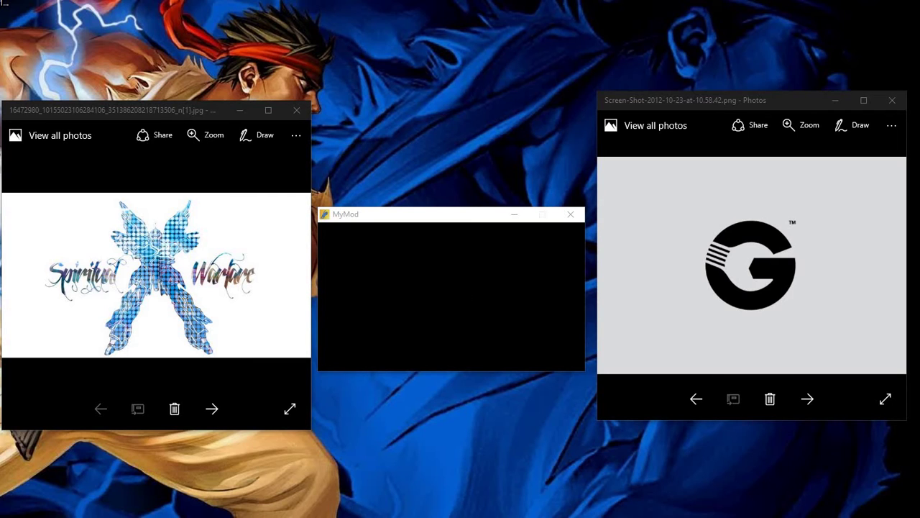
Leave the title screen and pick Start Game from the main menu to reach Choose Mode.
key("alt+Tab")
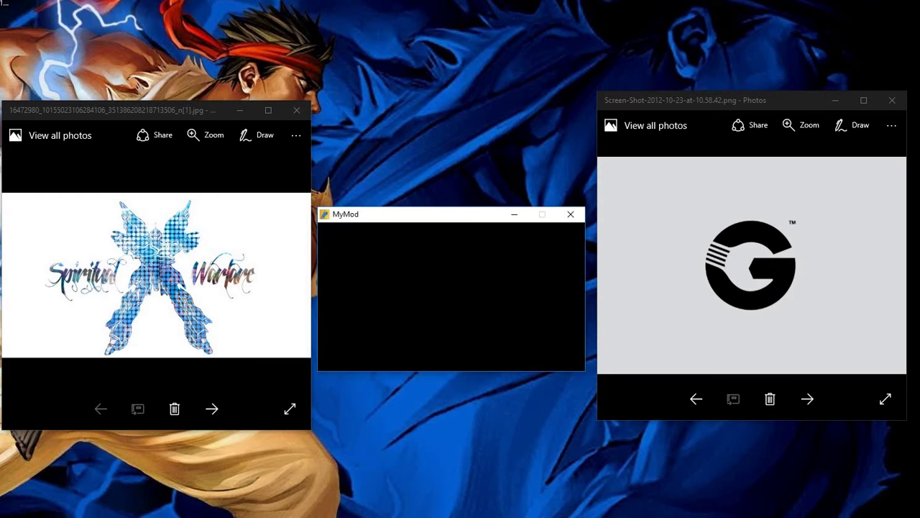
key("Return")
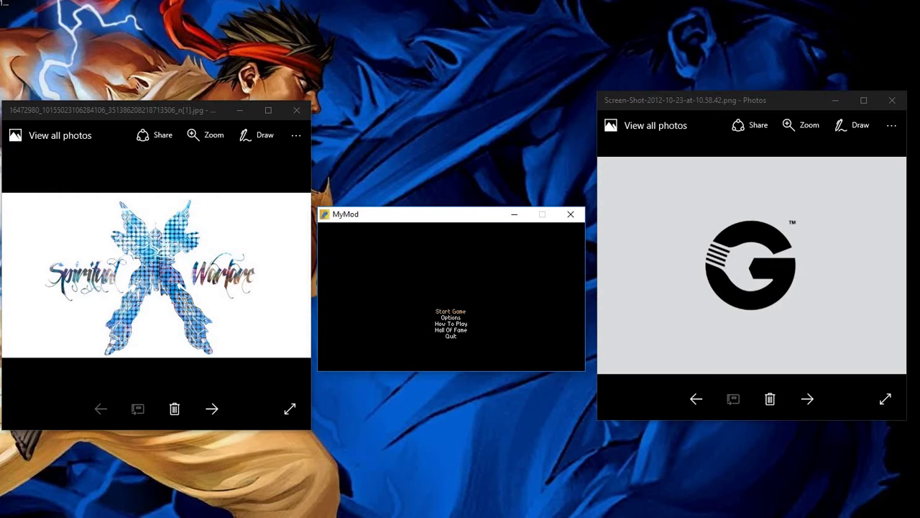
key("Down")
key("Down")
key("Down")
key("Down")
key("Up")
key("Up")
key("Up")
key("Up")
key("Return")
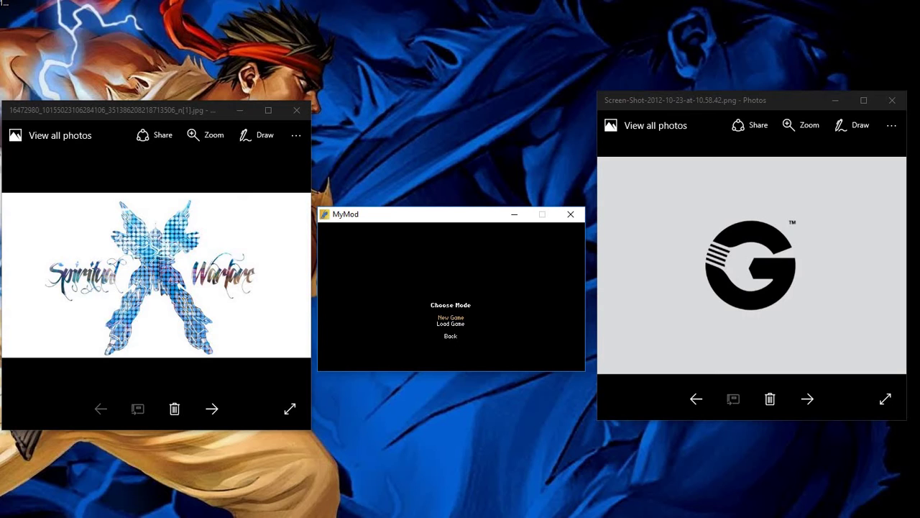
Start a New Game and walk the fighter right past the first enemy.
key("Return")
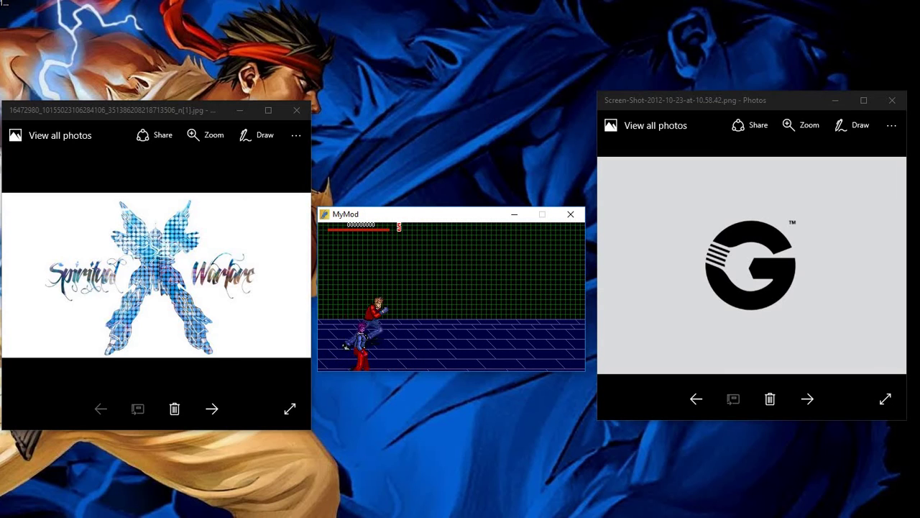
key("Right")
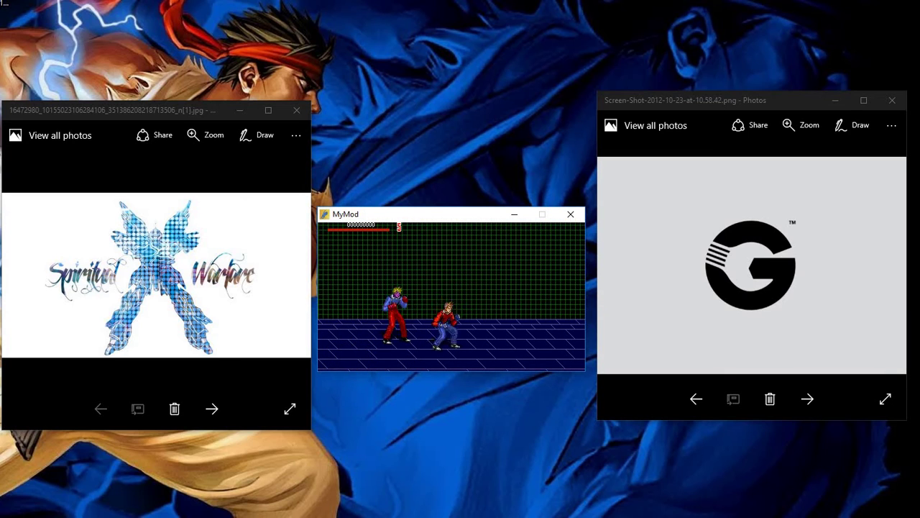